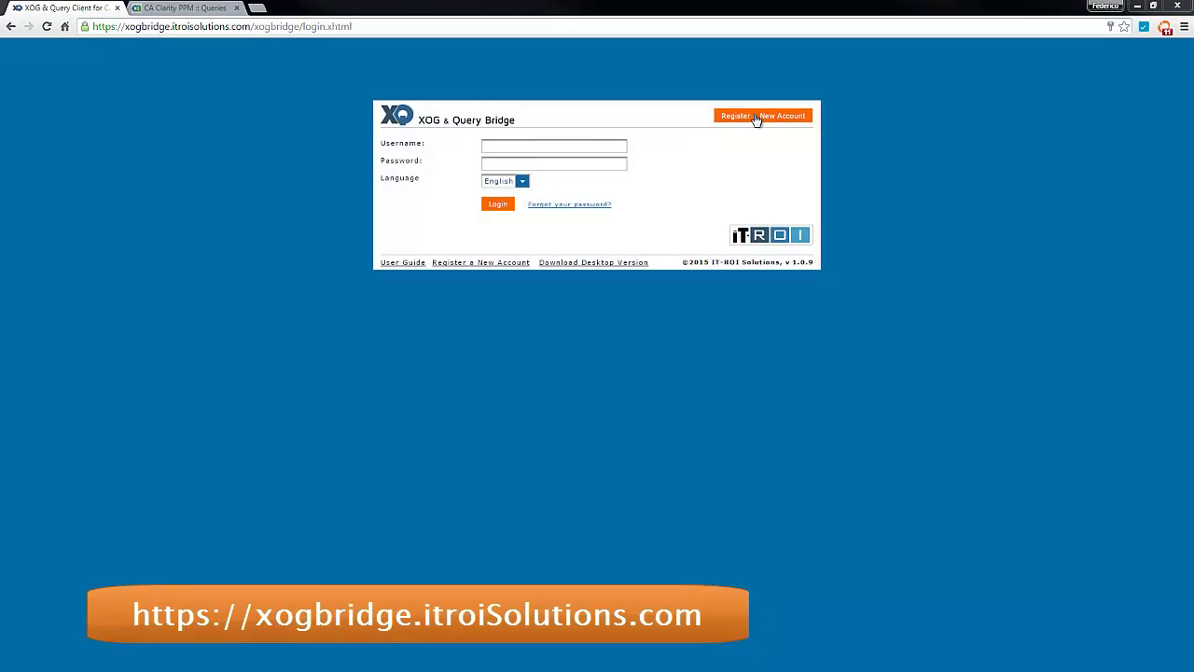
Submit the new account registration and log in with the account password
{"action": "left_click", "coordinate": [757, 117]}
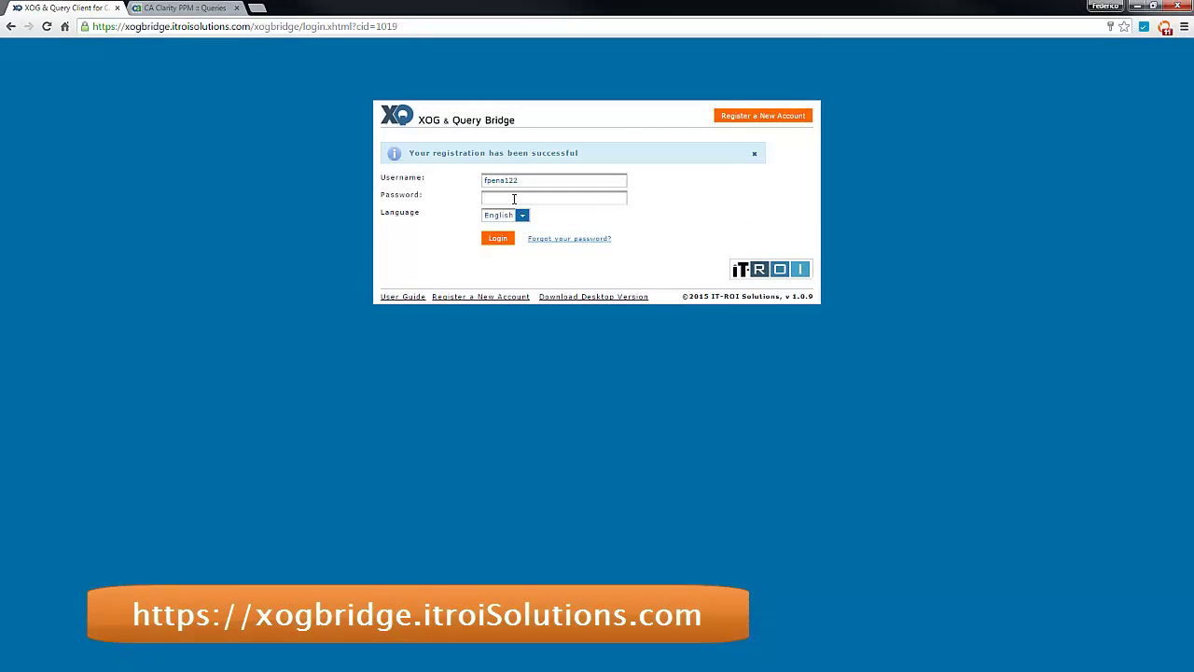
{"action": "type", "text": "*******"}
{"action": "key", "text": "Return"}
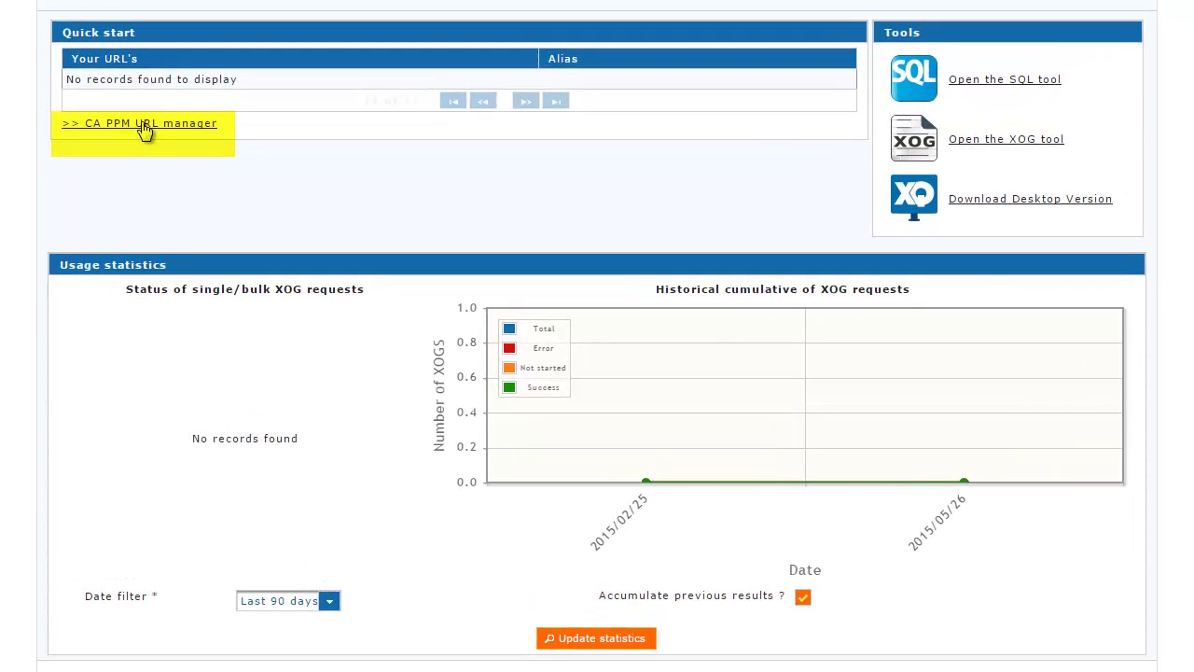
{"action": "left_click", "coordinate": [141, 123]}
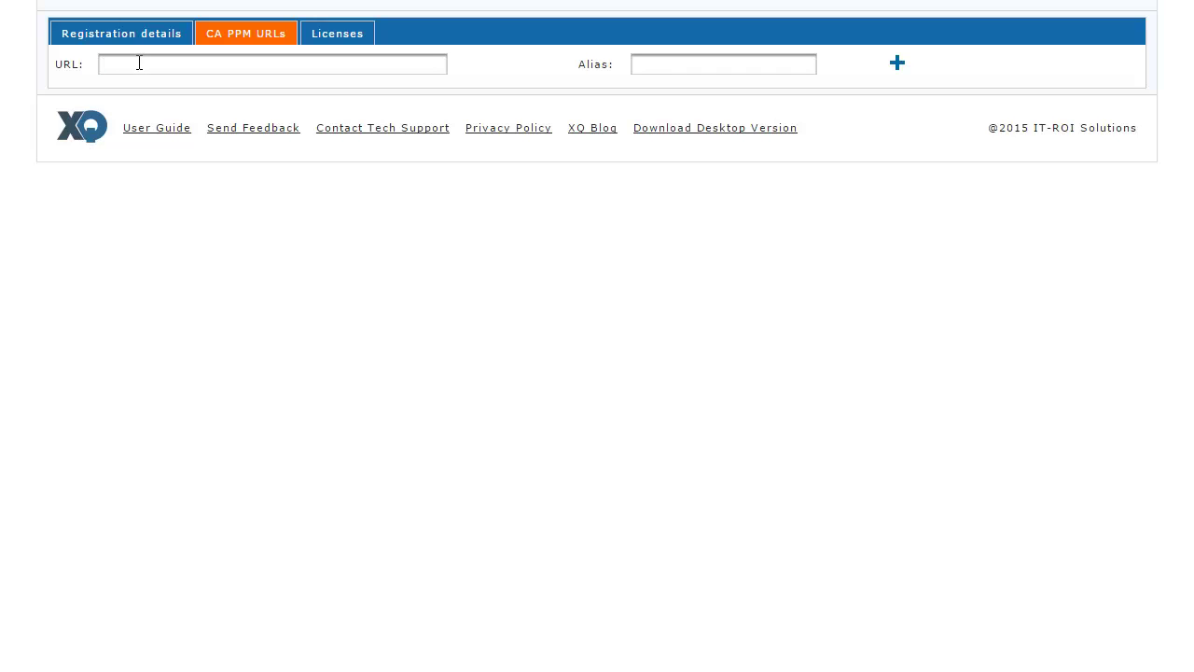
{"action": "type", "text": "https://clarity13excel.itroisolutions.com"}
{"action": "left_click", "coordinate": [679, 65]}
{"action": "type", "text": "clarity 13"}
{"action": "key", "text": "Return"}
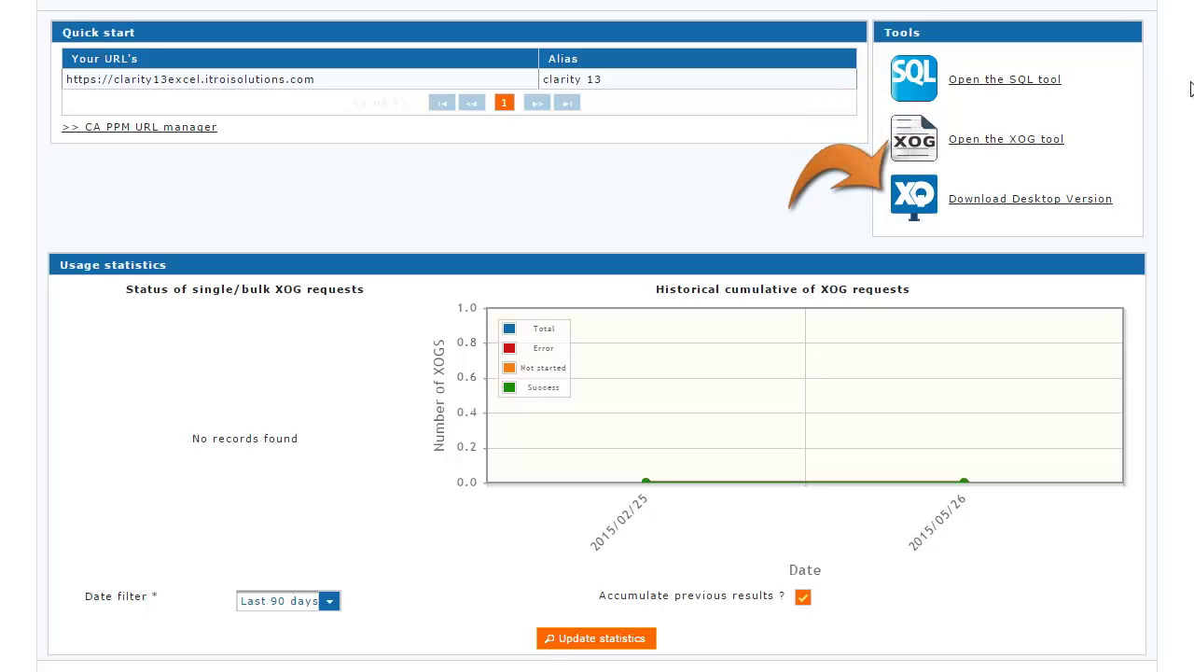
In the SQL tool, select the clarity 13 CA PPM server
{"action": "left_click", "coordinate": [974, 82]}
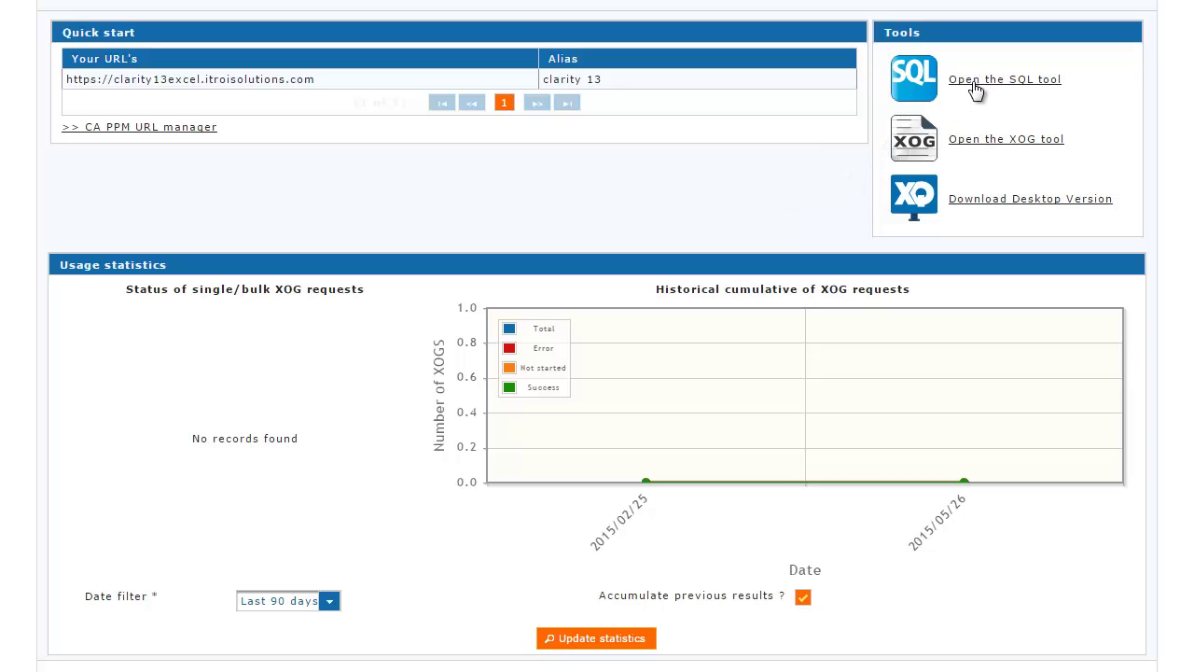
{"action": "left_click", "coordinate": [666, 62]}
{"action": "left_click", "coordinate": [645, 93]}
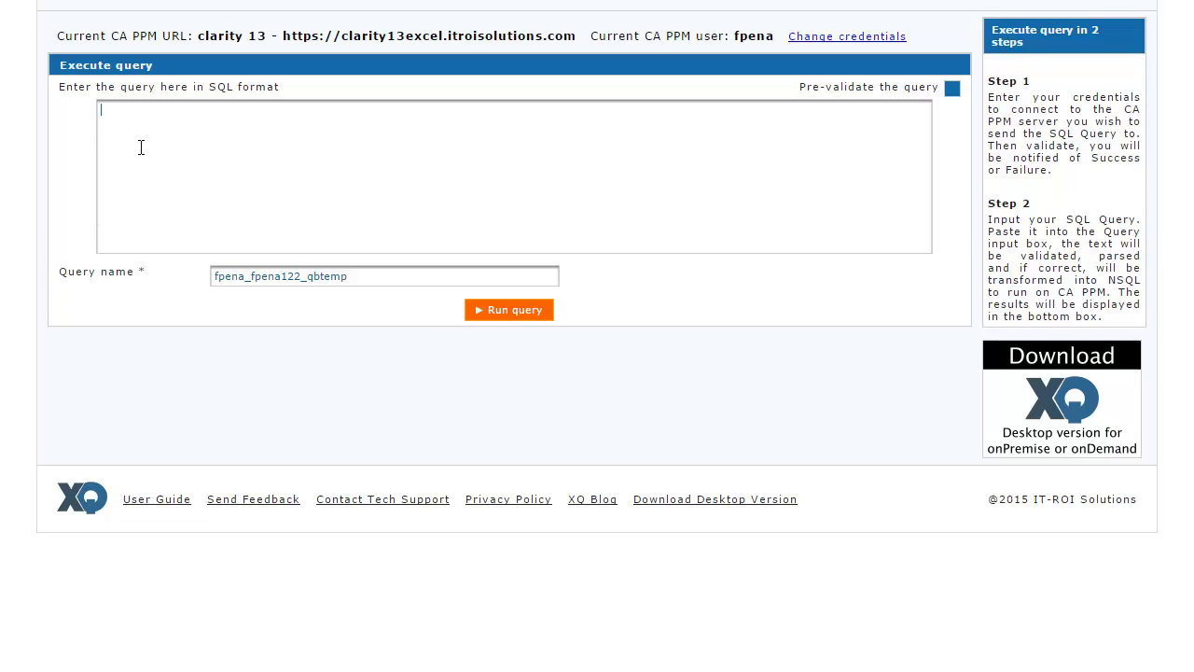
Paste the investments SQL, name the query aXQDemo and run it, returning 314 records
{"action": "type", "text": "select invName, invCode from ( select inv.name as invName, inv.code as invCode from inv_investments inv)inv"}
{"action": "left_click_drag", "start_coordinate": [380, 275], "coordinate": [65, 270]}
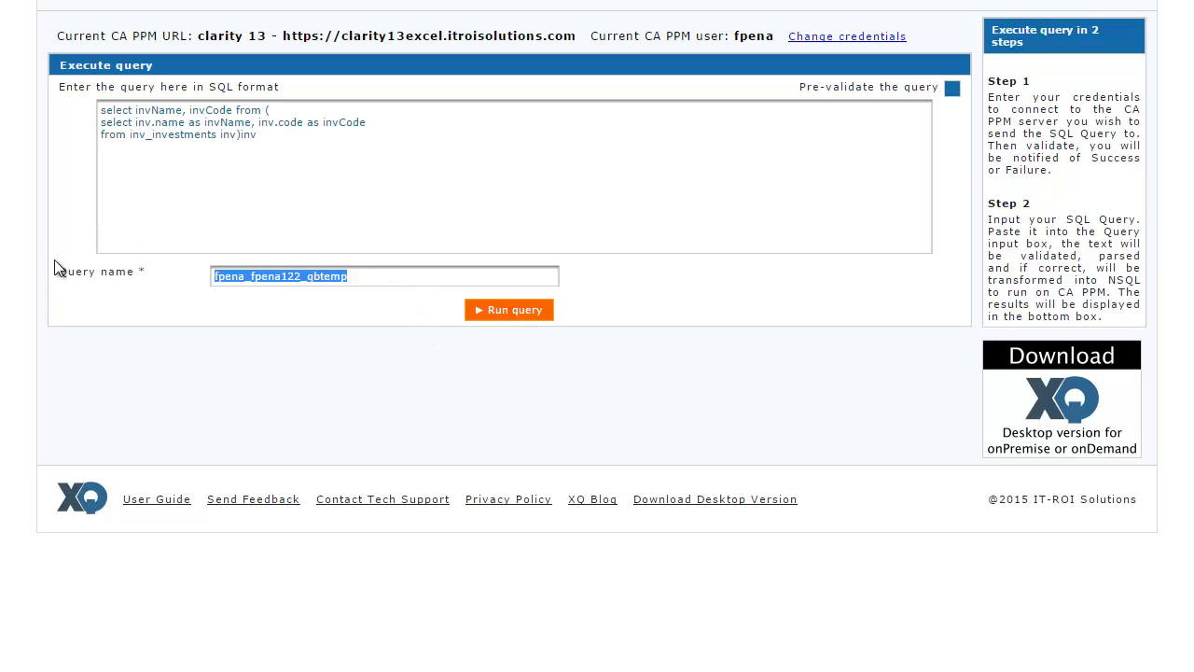
{"action": "type", "text": "aXQDemo"}
{"action": "left_click_drag", "start_coordinate": [275, 275], "coordinate": [216, 280]}
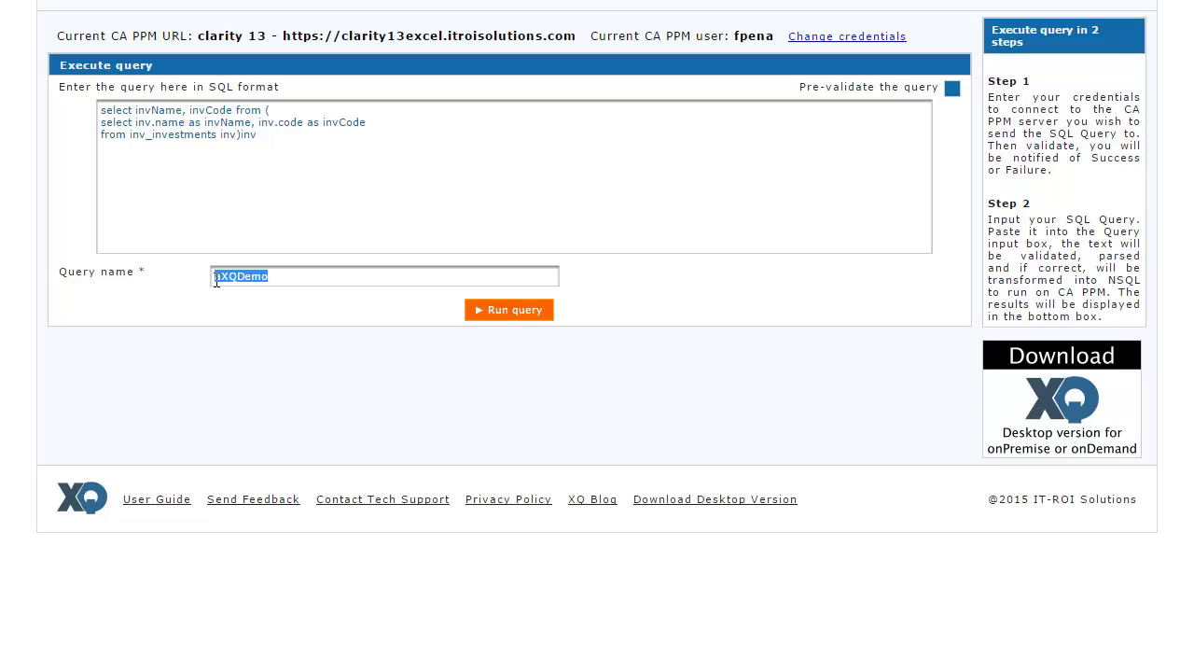
{"action": "left_click", "coordinate": [274, 276]}
{"action": "left_click", "coordinate": [521, 317]}
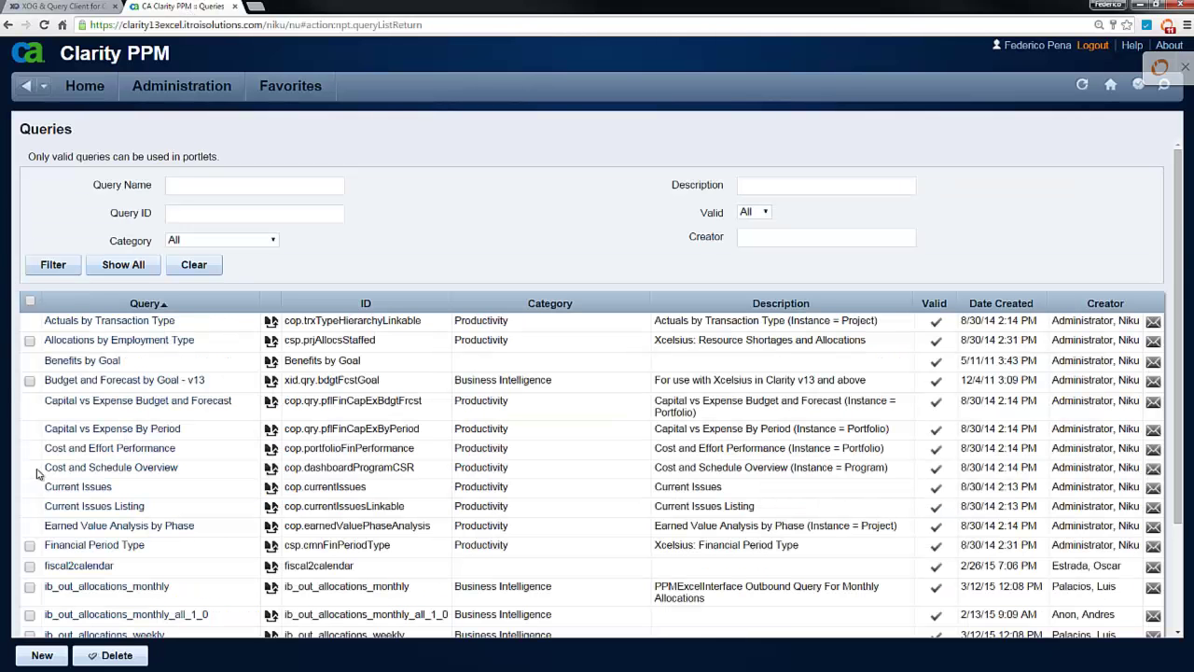
Refresh Clarity's Queries list and view the aXQDemo query's generated NSQL
{"action": "left_click", "coordinate": [44, 24]}
{"action": "left_click", "coordinate": [77, 314]}
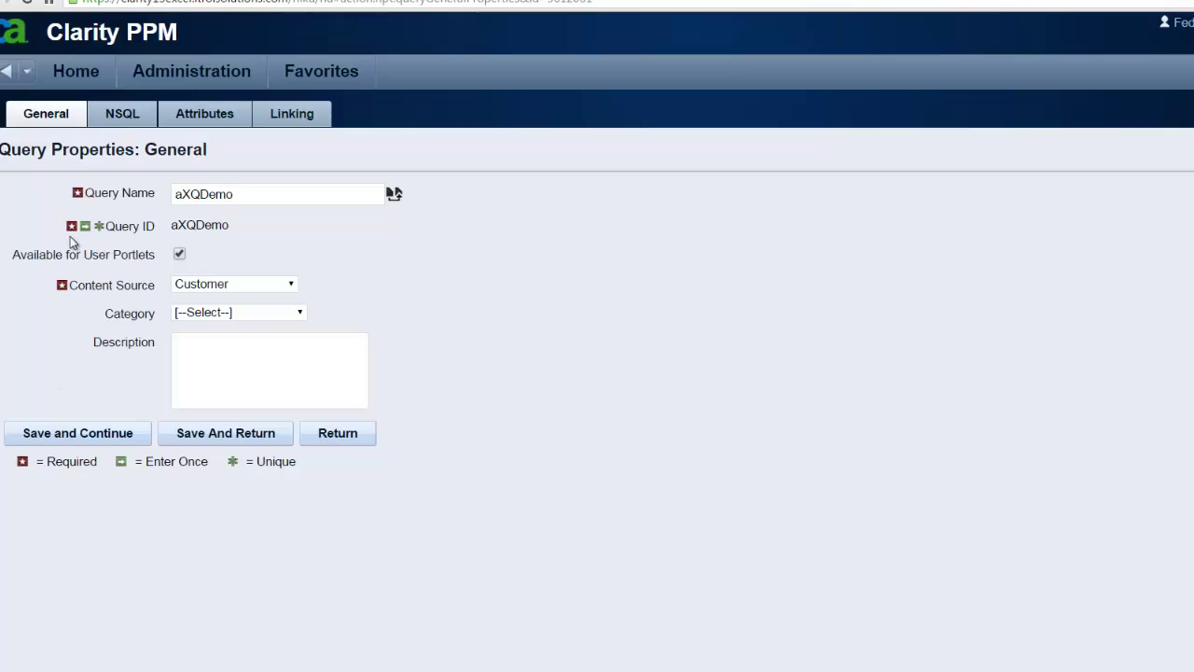
{"action": "left_click", "coordinate": [117, 113]}
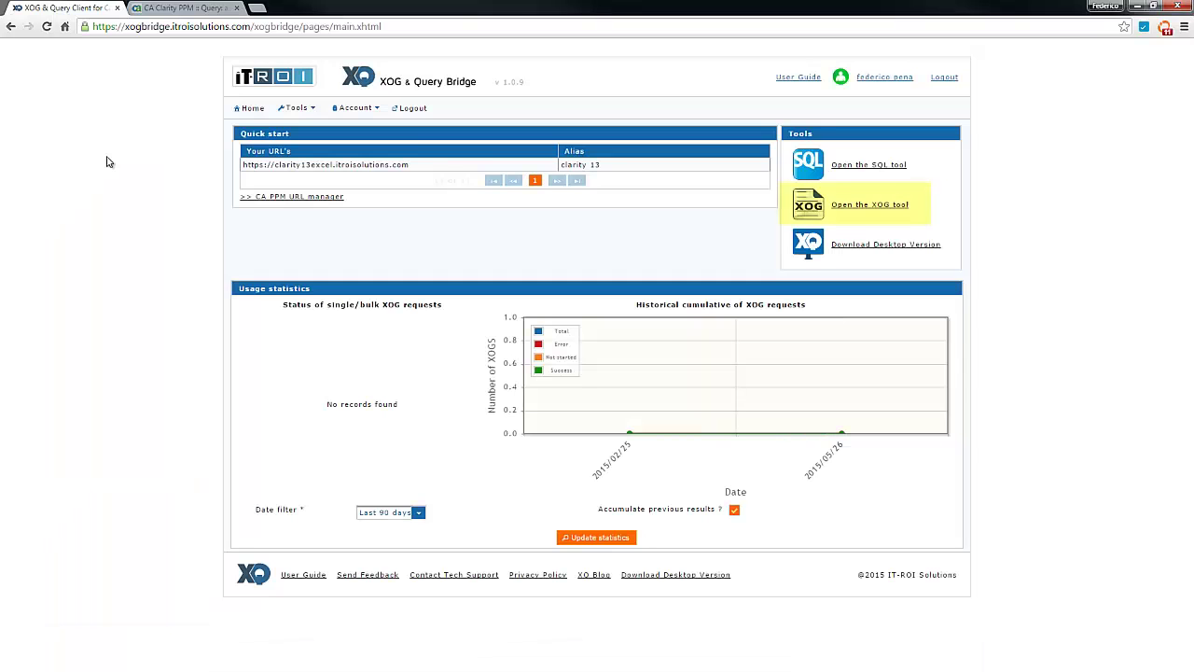
Run a pasted contentPack read XML as a single XOG request
{"action": "left_click", "coordinate": [856, 204]}
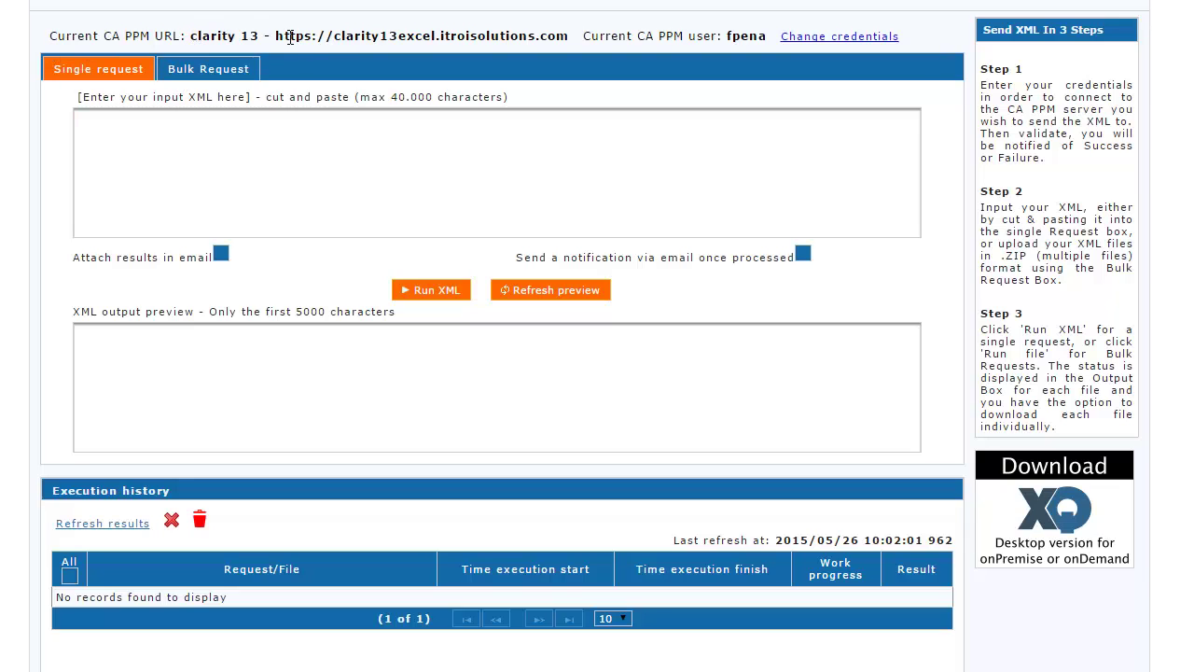
{"action": "left_click_drag", "start_coordinate": [270, 36], "coordinate": [566, 35]}
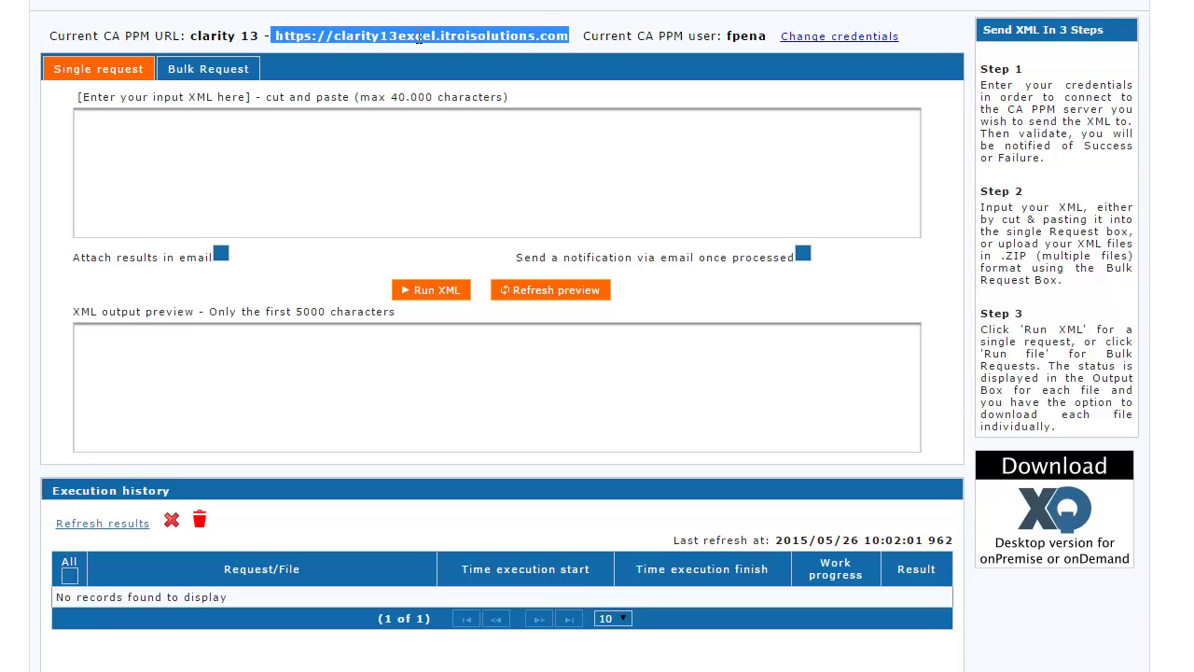
{"action": "key", "text": "alt+Tab"}
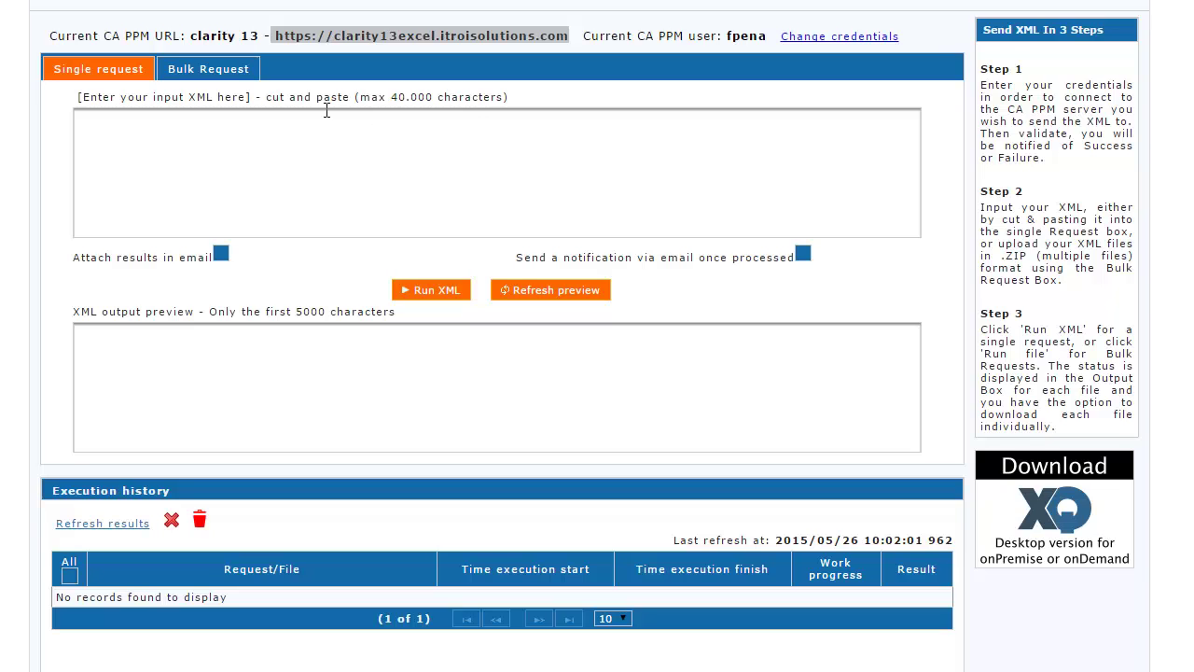
{"action": "left_click", "coordinate": [300, 147]}
{"action": "key", "text": "ctrl+v"}
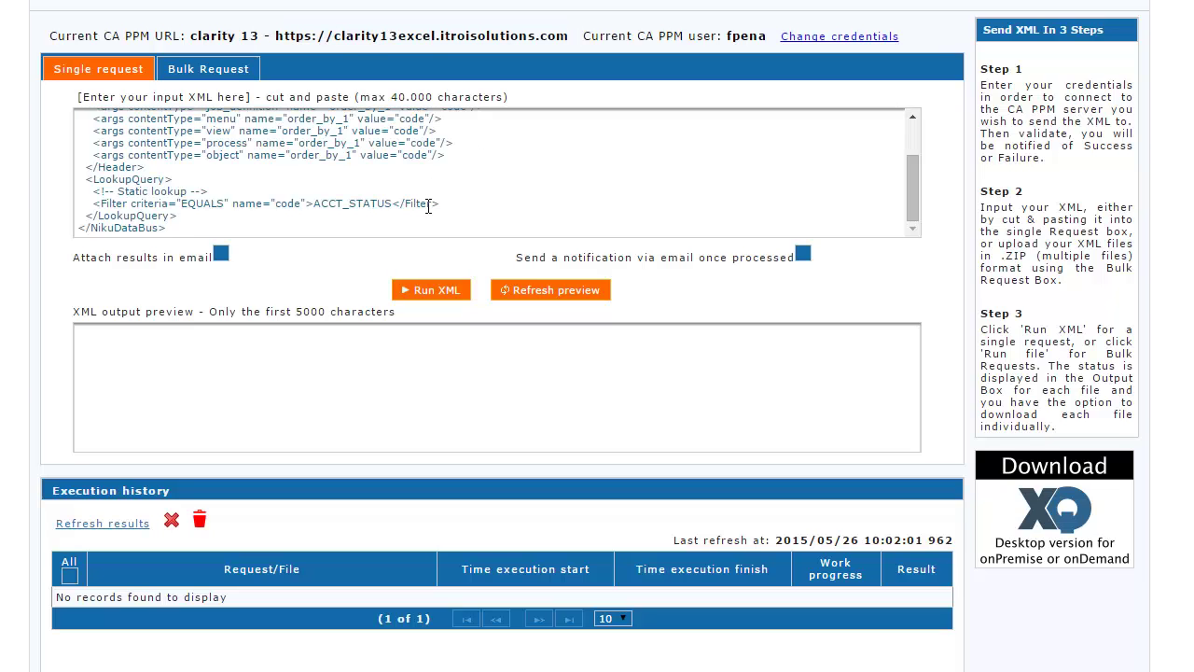
{"action": "left_click", "coordinate": [441, 293]}
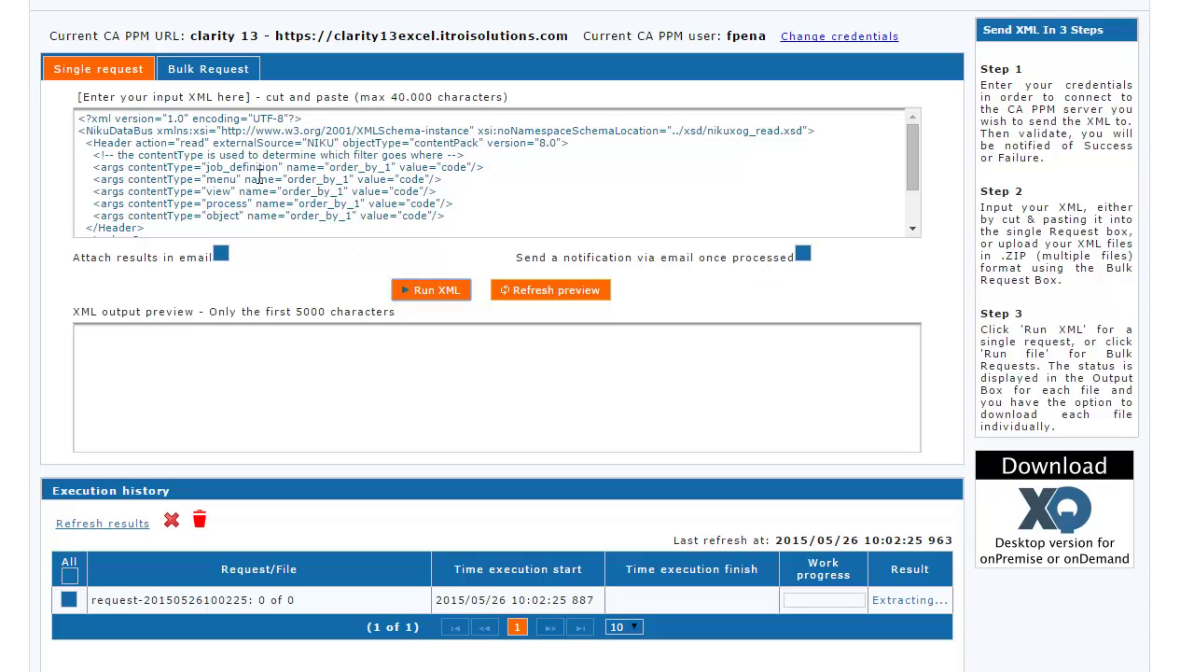
{"action": "left_click", "coordinate": [200, 68]}
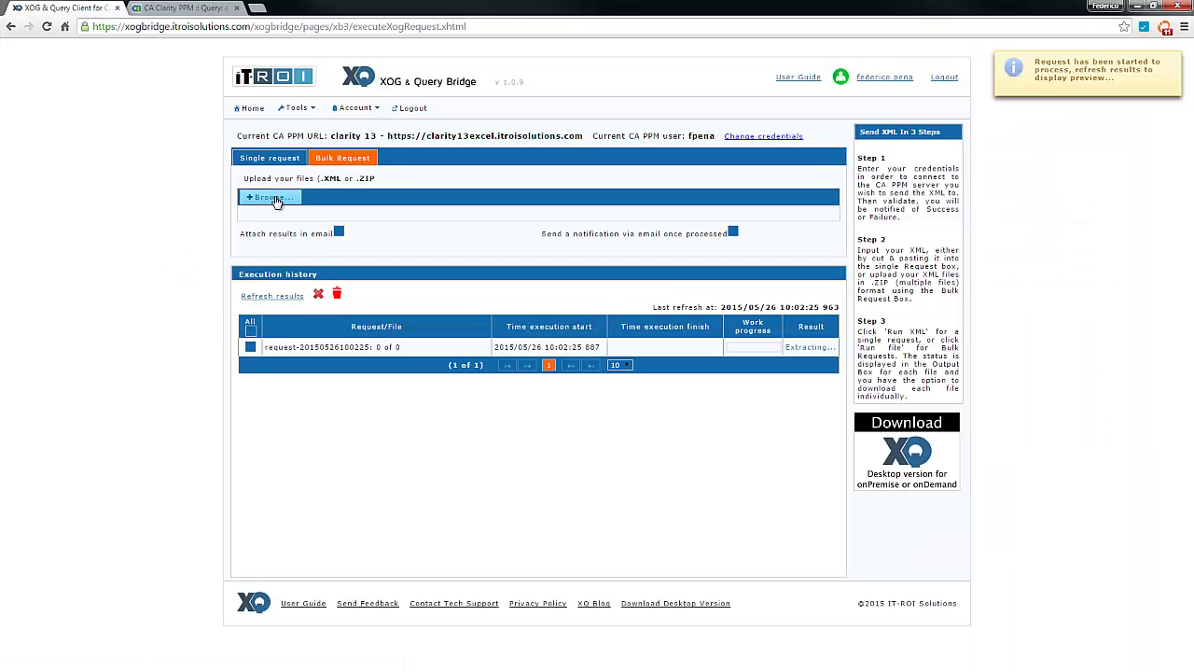
Upload 050roles.zip and run it as a bulk XOG request
{"action": "left_click", "coordinate": [269, 197]}
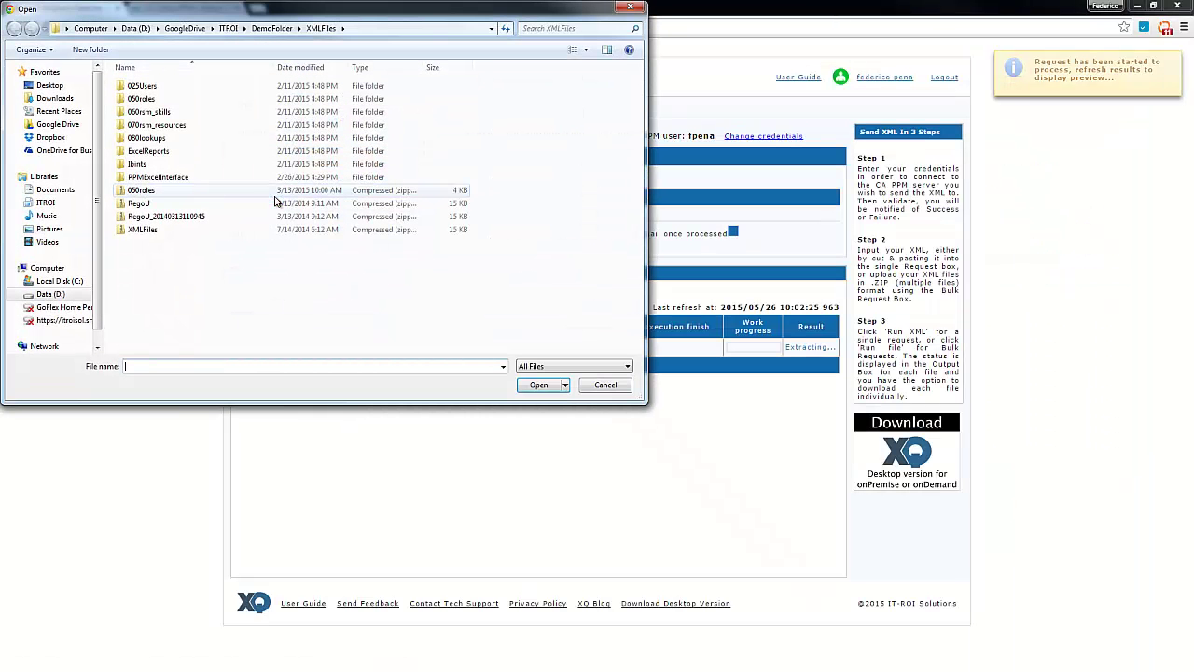
{"action": "left_click", "coordinate": [142, 191]}
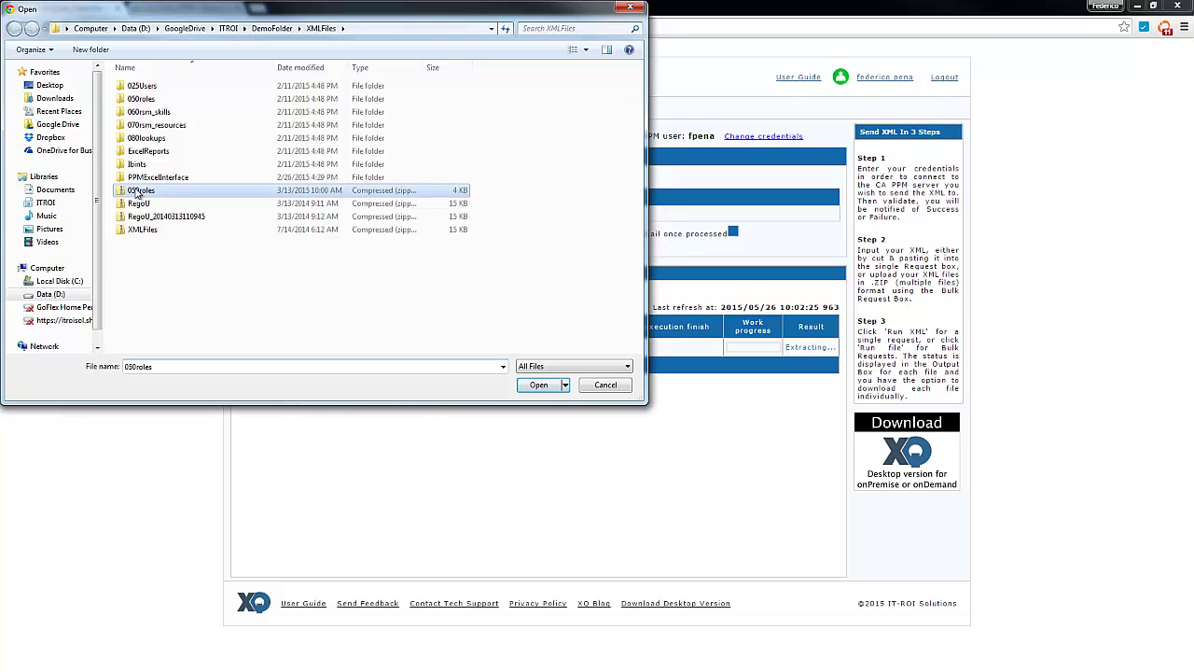
{"action": "left_click", "coordinate": [541, 385]}
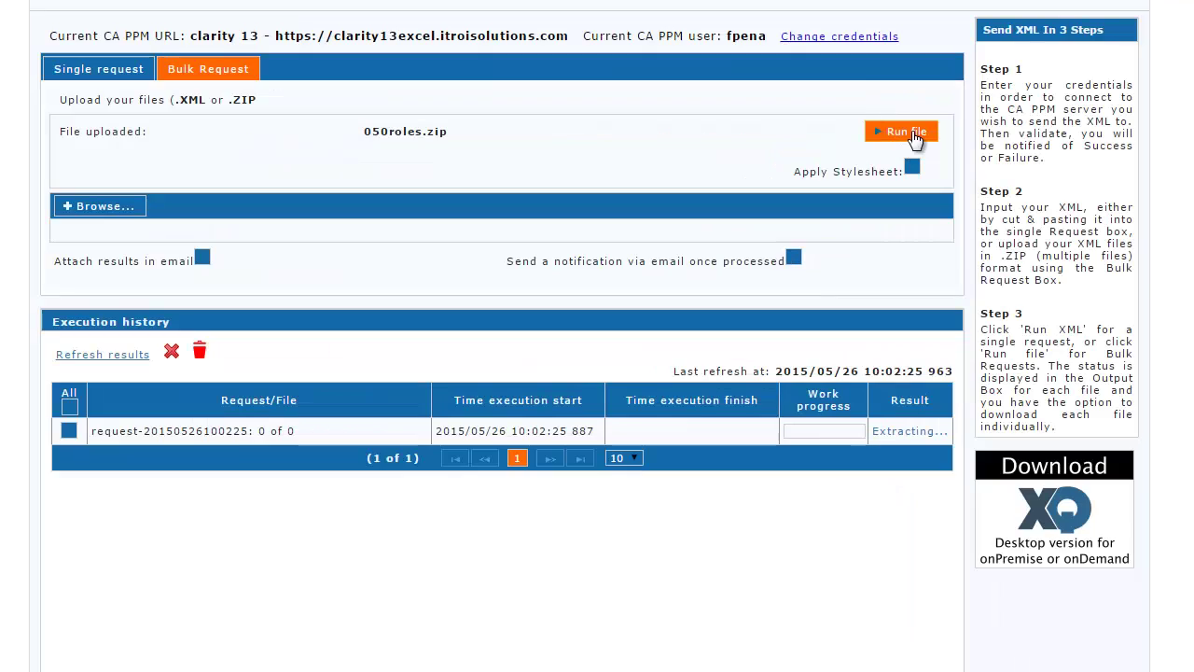
{"action": "left_click", "coordinate": [807, 203]}
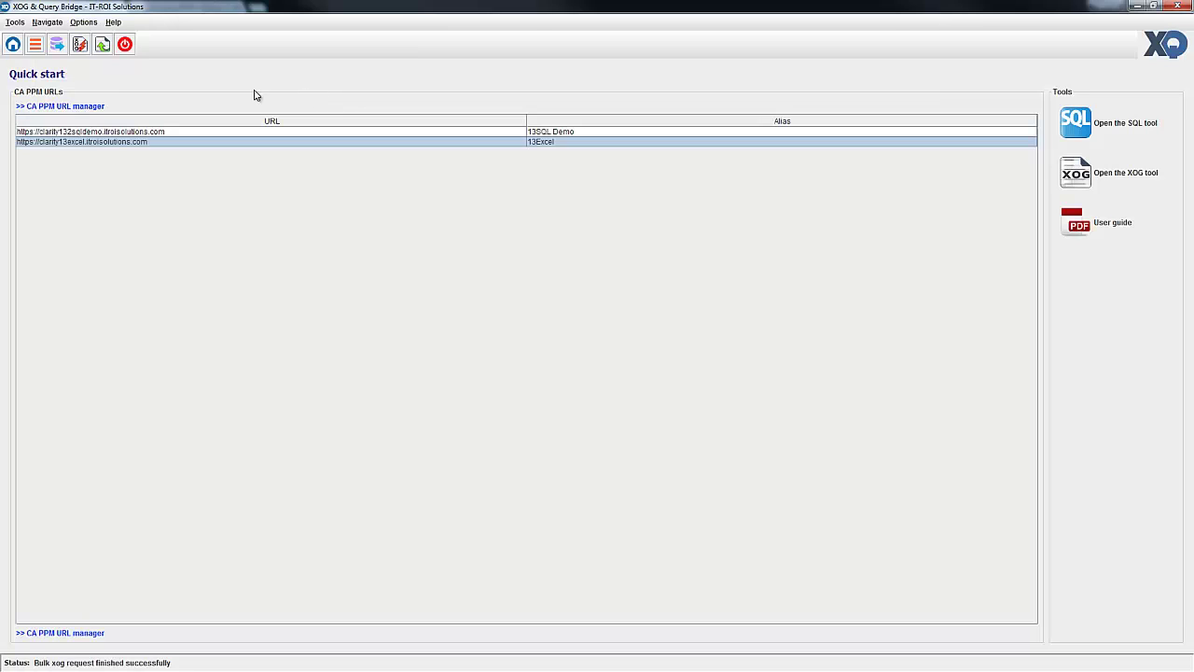
Review the Connection and Look & Feel preferences, then cancel without saving changes
{"action": "left_click", "coordinate": [36, 45]}
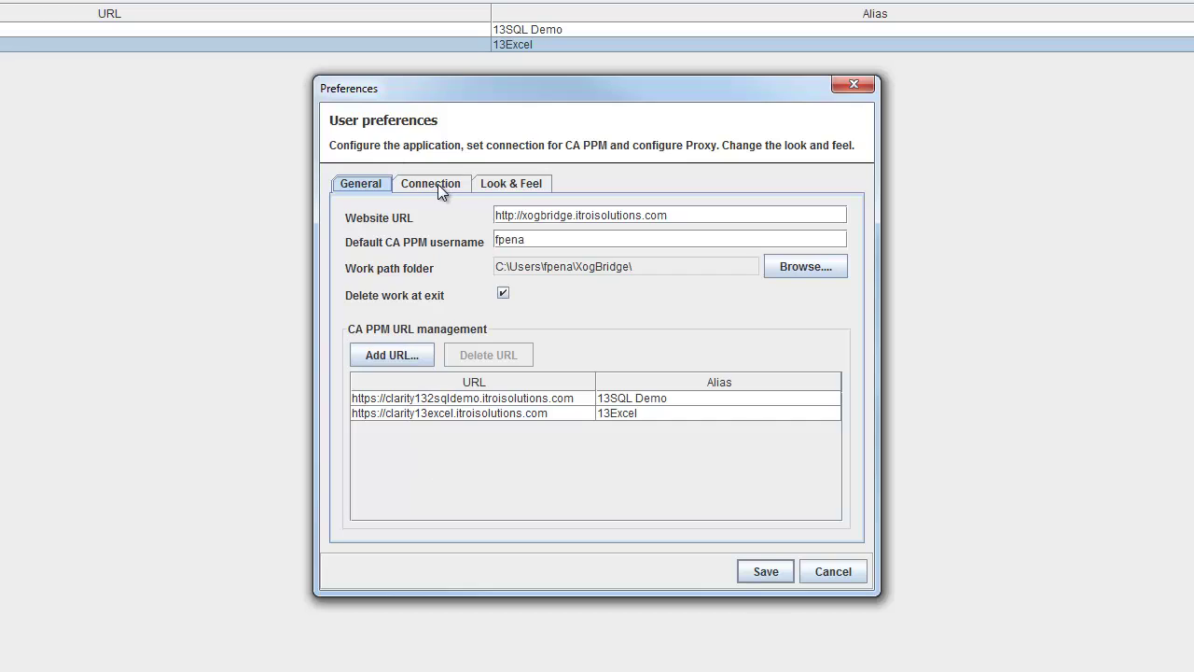
{"action": "left_click", "coordinate": [436, 184]}
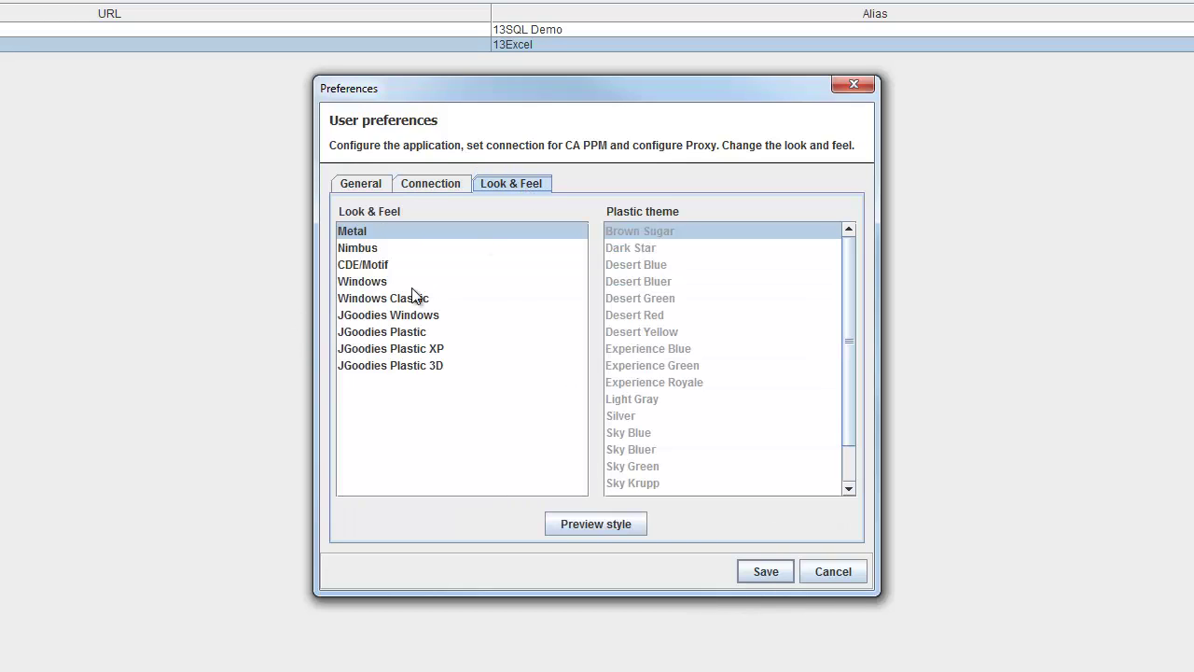
{"action": "left_click", "coordinate": [848, 573]}
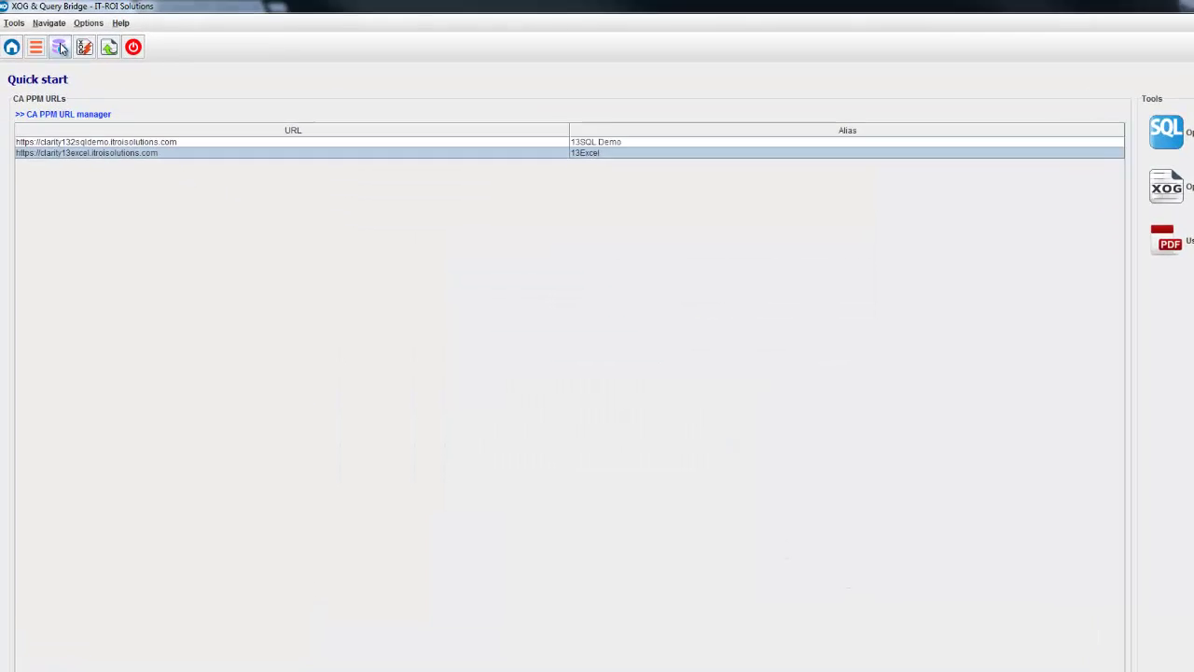
{"action": "left_click", "coordinate": [60, 49]}
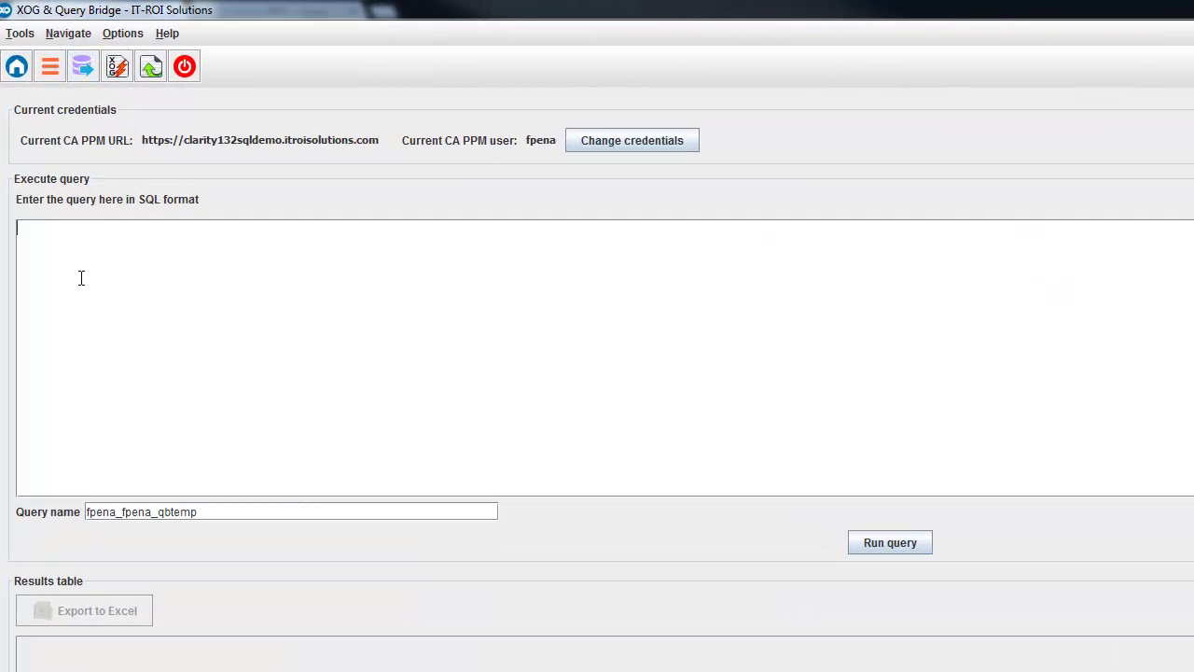
Paste the investments SQL as a query named axqdemo2, which returns 138 records
{"action": "type", "text": "select invName, invCode from ( select inv.name as invName, inv.code as invCode from inv_investments inv)inv"}
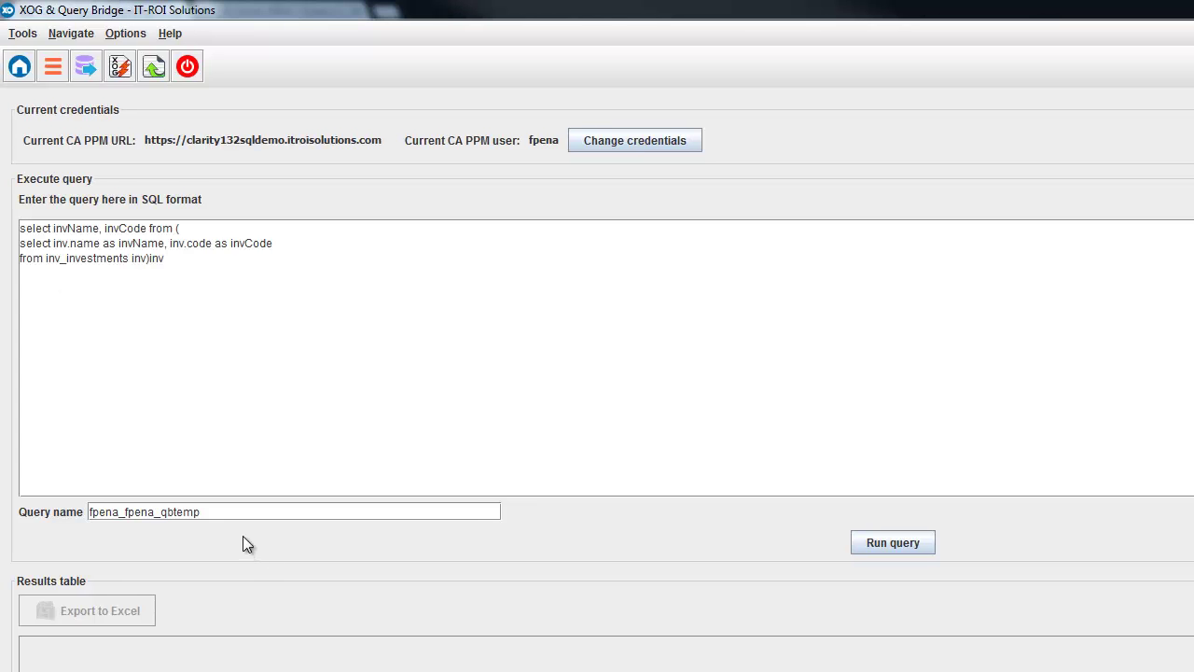
{"action": "double_click", "coordinate": [218, 506]}
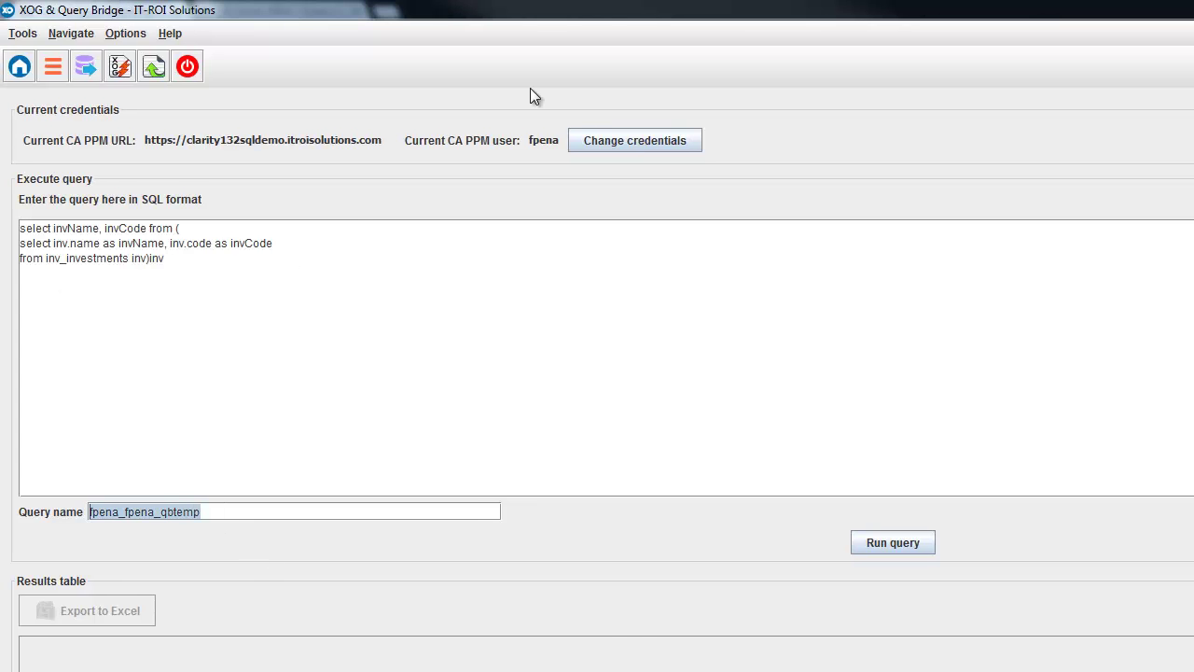
{"action": "type", "text": "axqdemo2"}
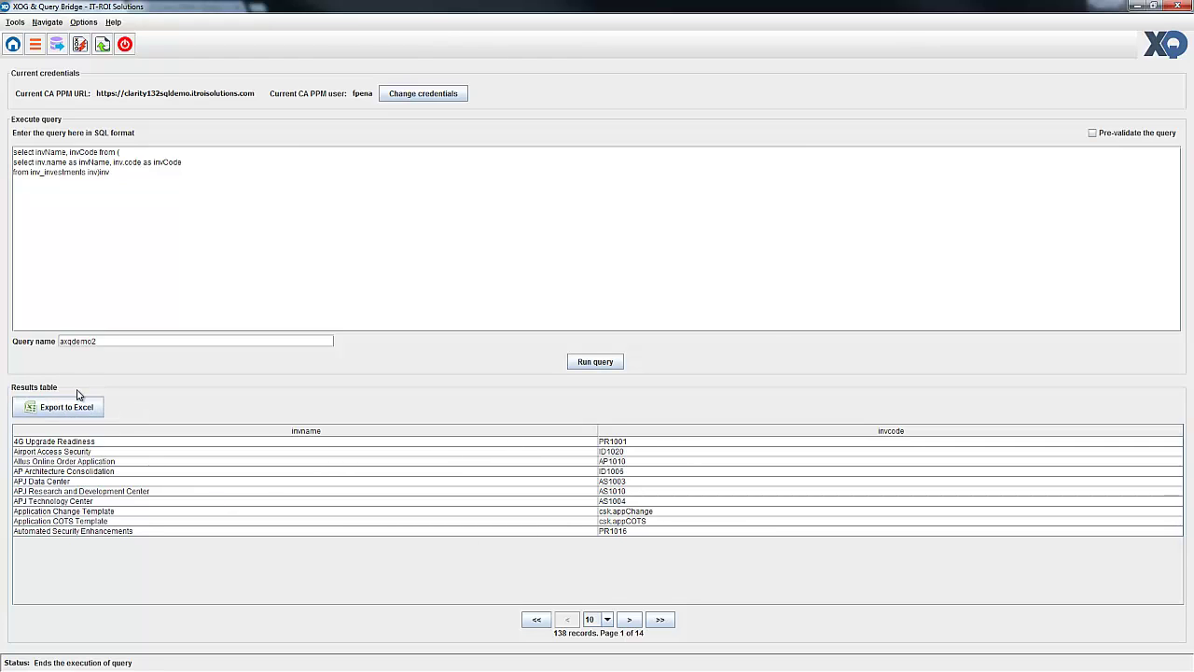
{"action": "left_click", "coordinate": [81, 44]}
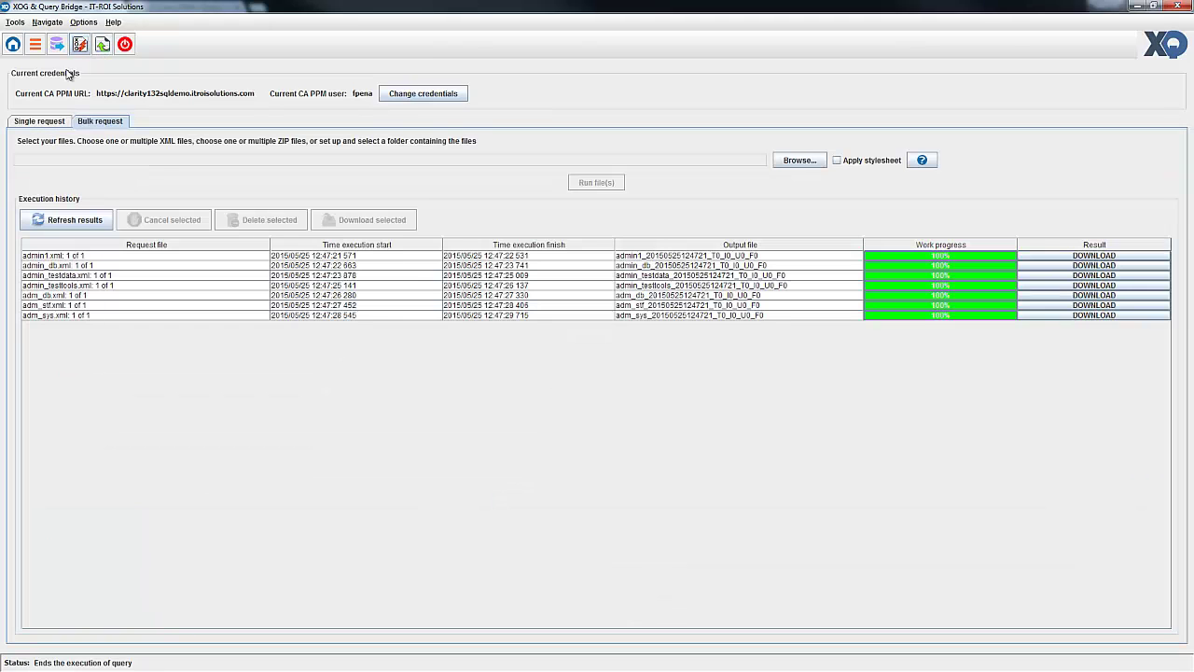
Pick the 025Users folder under XMLFiles and run its XML files as a bulk request
{"action": "left_click", "coordinate": [56, 164]}
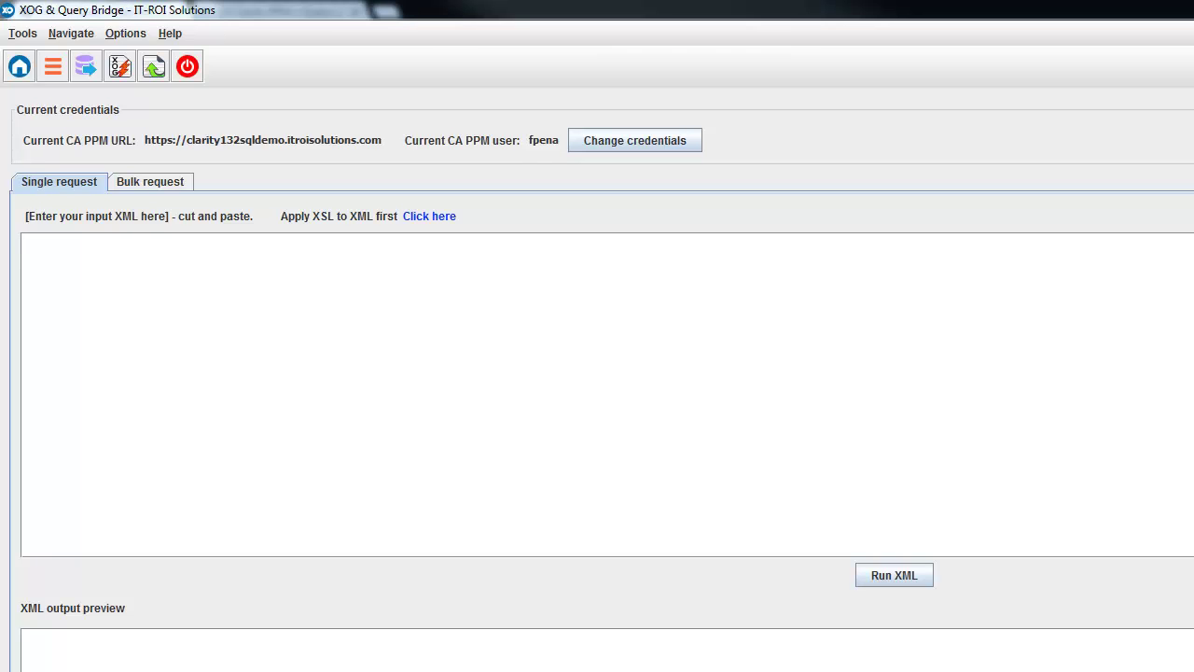
{"action": "left_click", "coordinate": [163, 183]}
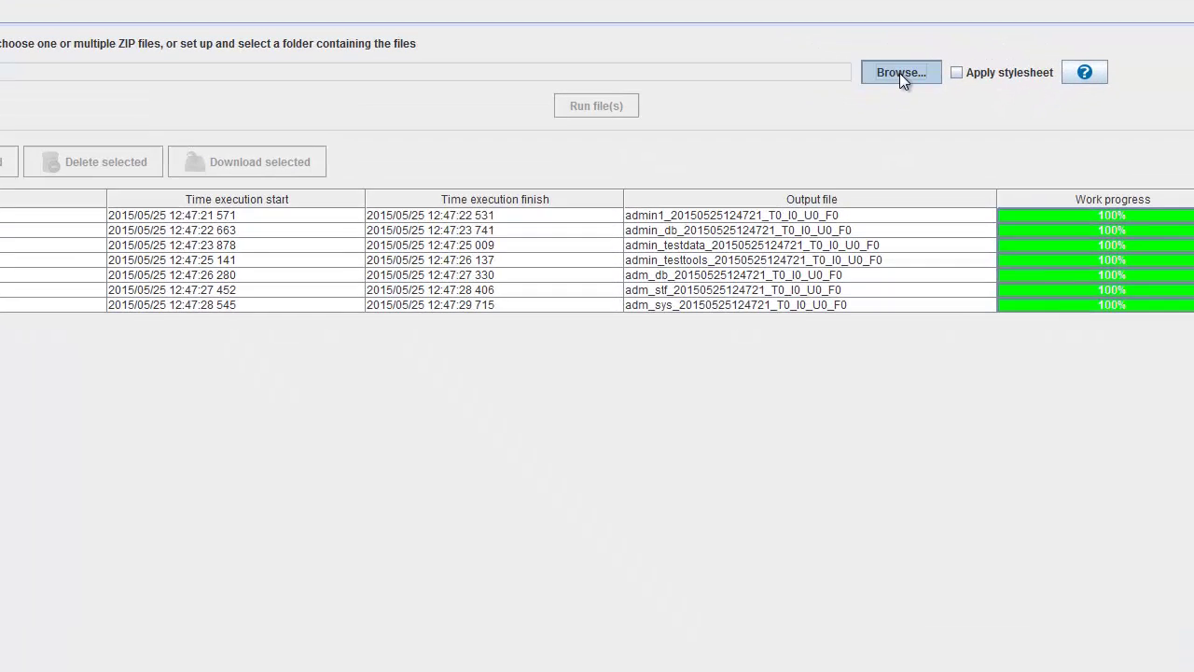
{"action": "left_click", "coordinate": [899, 73]}
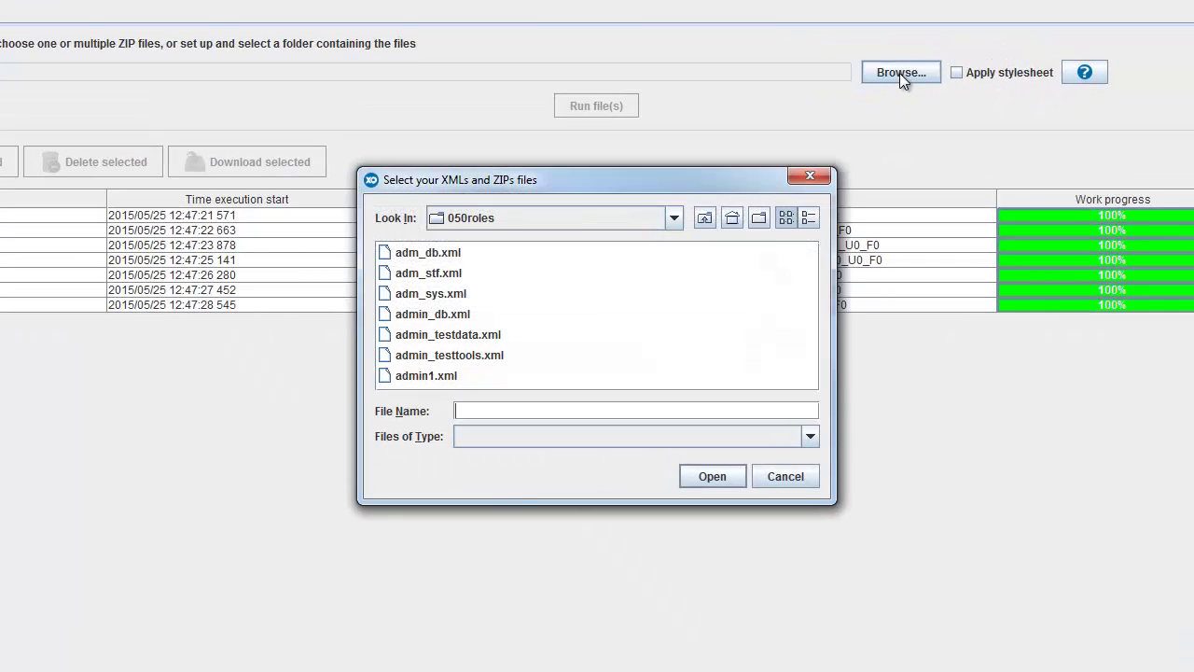
{"action": "left_click", "coordinate": [673, 221]}
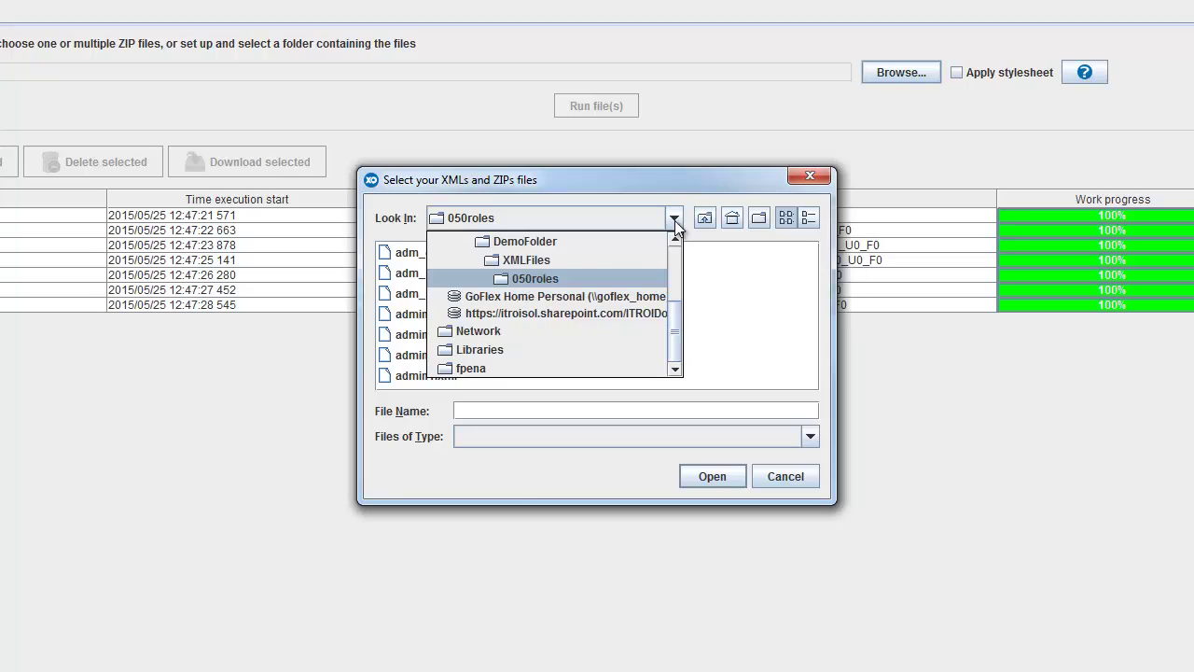
{"action": "left_click", "coordinate": [606, 263]}
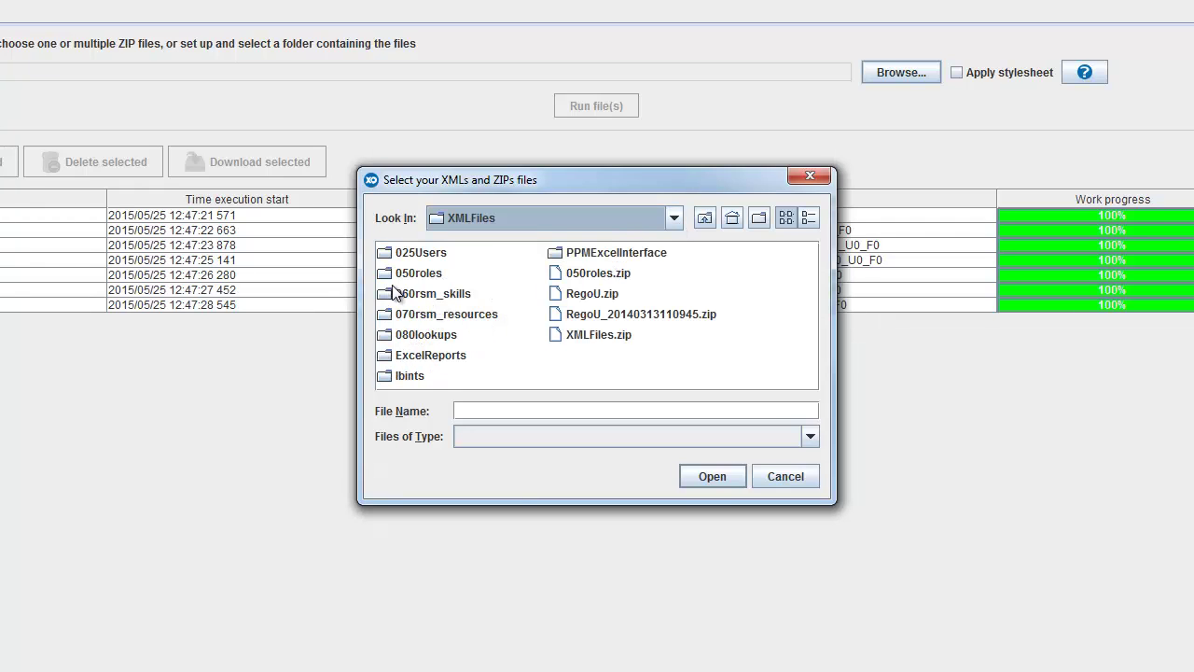
{"action": "left_click", "coordinate": [418, 252]}
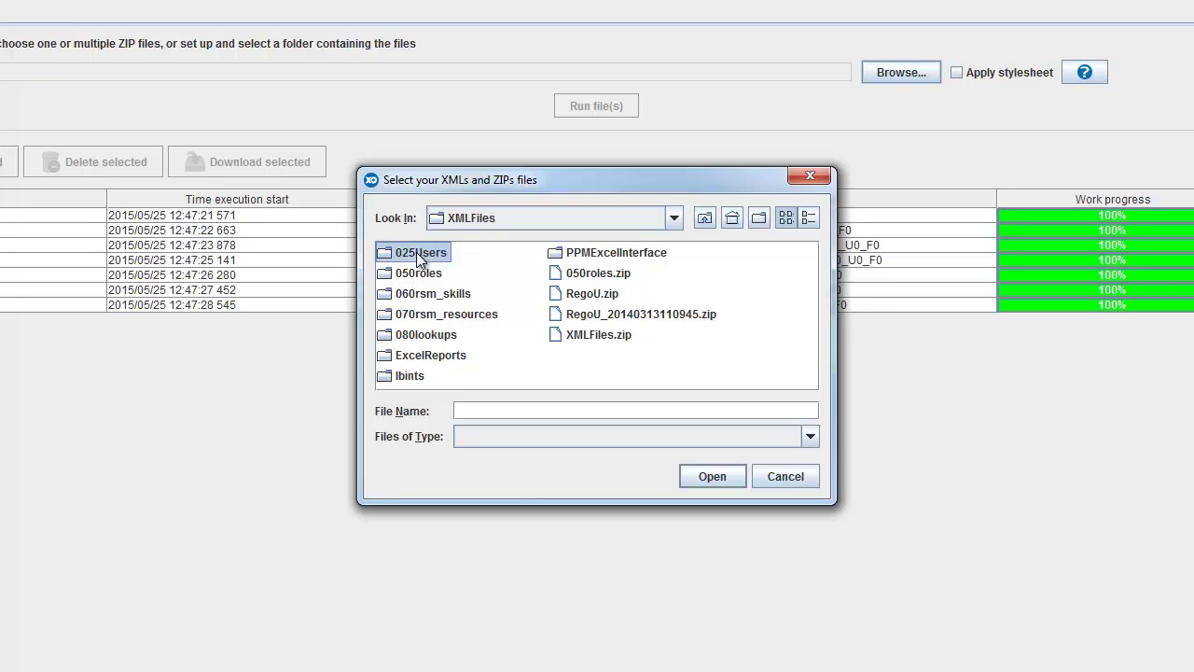
{"action": "left_click", "coordinate": [714, 482]}
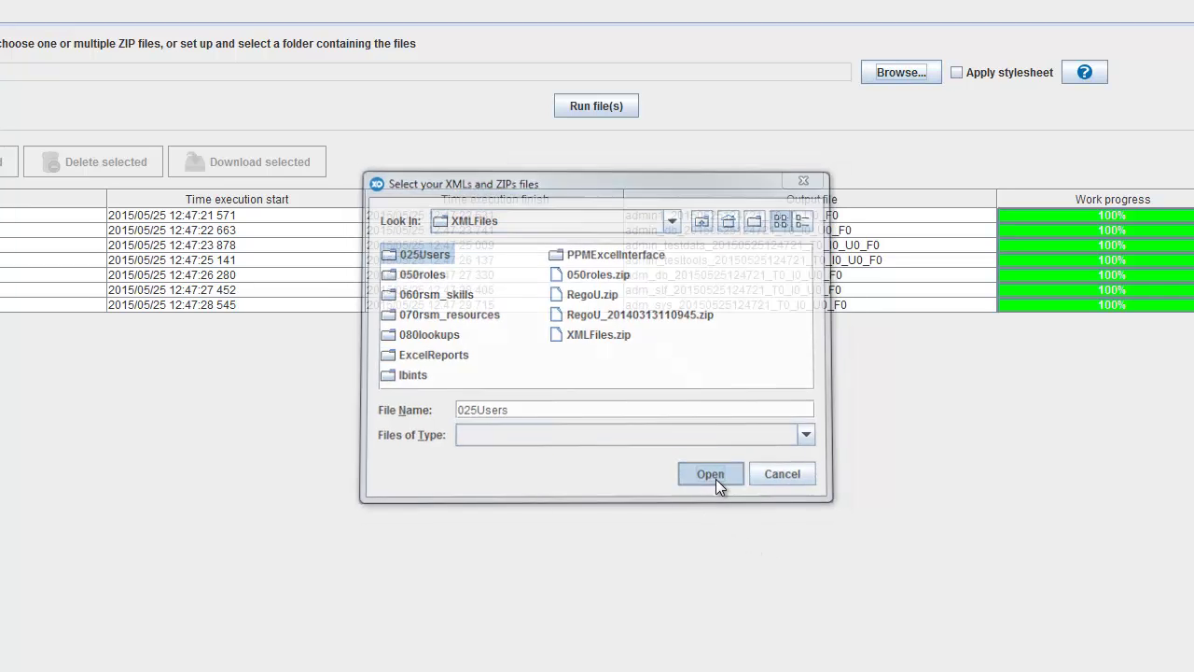
{"action": "left_click", "coordinate": [589, 105]}
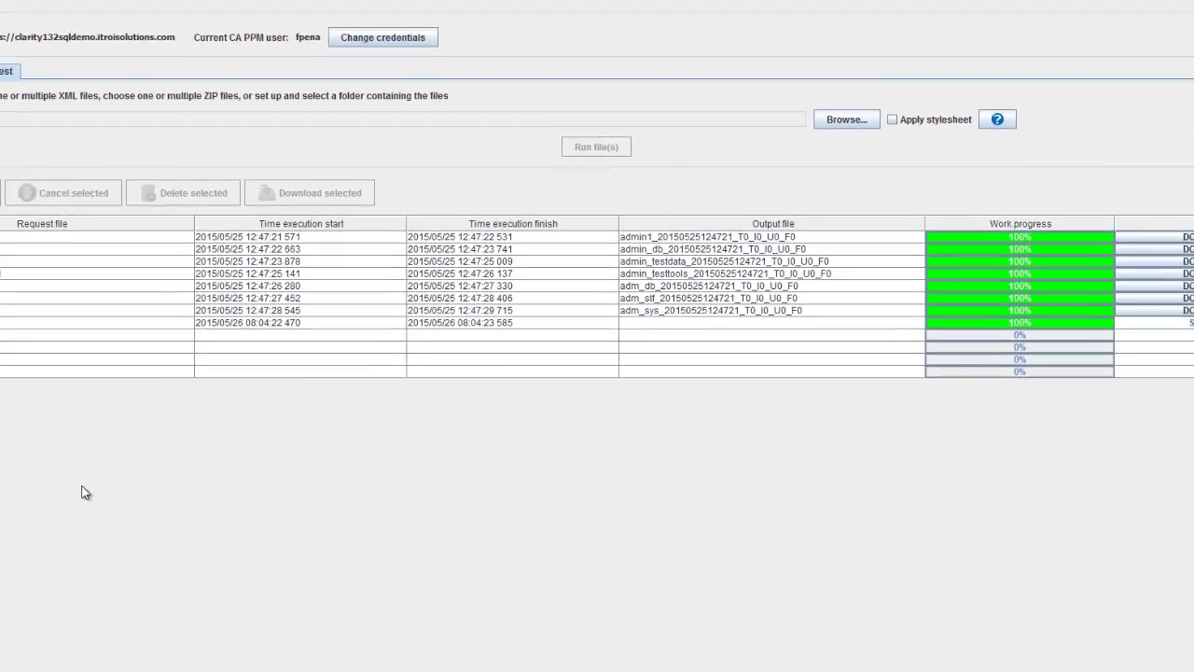